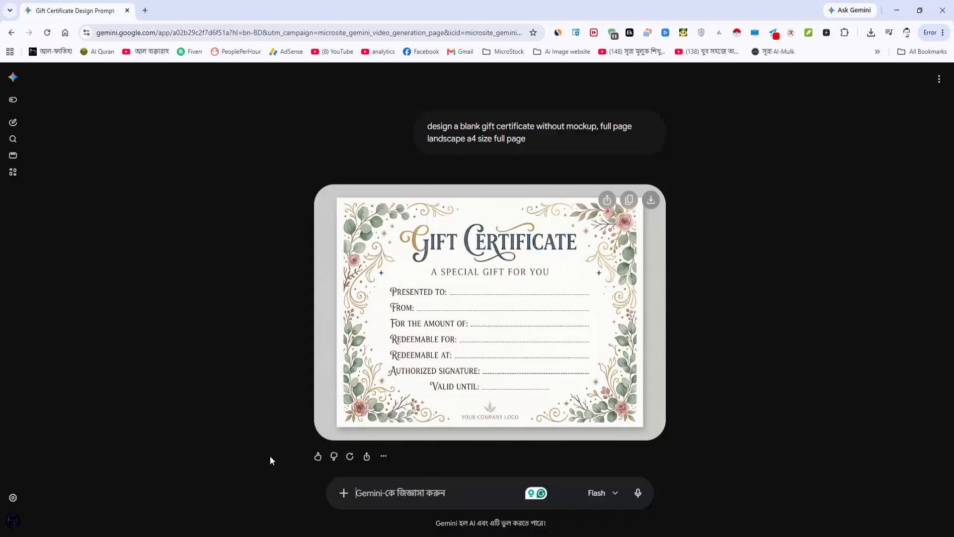
- Reuse the prompt "design a blank gift certificate without mockup, full page landscape a4 size full page" and enable image creation
{"action": "left_click_drag", "start_coordinate": [531, 140], "coordinate": [443, 127]}
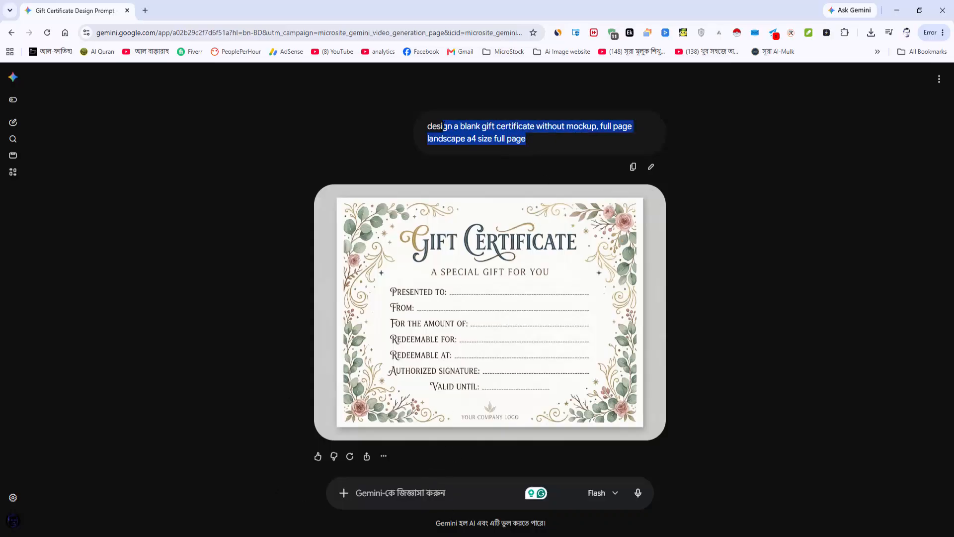
{"action": "left_click", "coordinate": [394, 493]}
{"action": "type", "text": "design a blank gift certificate without mockup, full page landscape a4 size full page"}
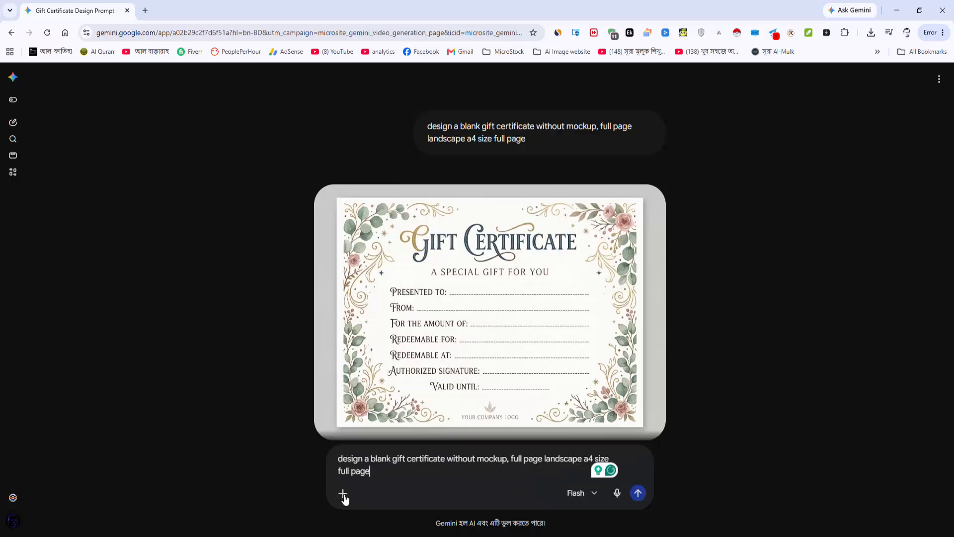
{"action": "left_click", "coordinate": [343, 494]}
{"action": "left_click", "coordinate": [386, 368]}
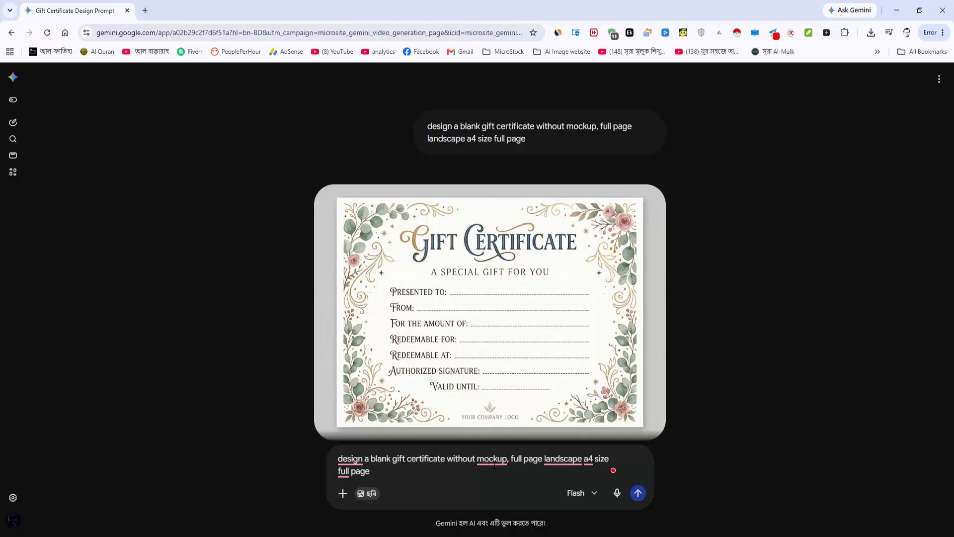
- Replace the closing "full page" of the prompt with "f" and submit it to generate the image
{"action": "mouse_move", "coordinate": [495, 458]}
{"action": "mouse_move", "coordinate": [567, 456]}
{"action": "left_click_drag", "start_coordinate": [385, 472], "coordinate": [338, 471]}
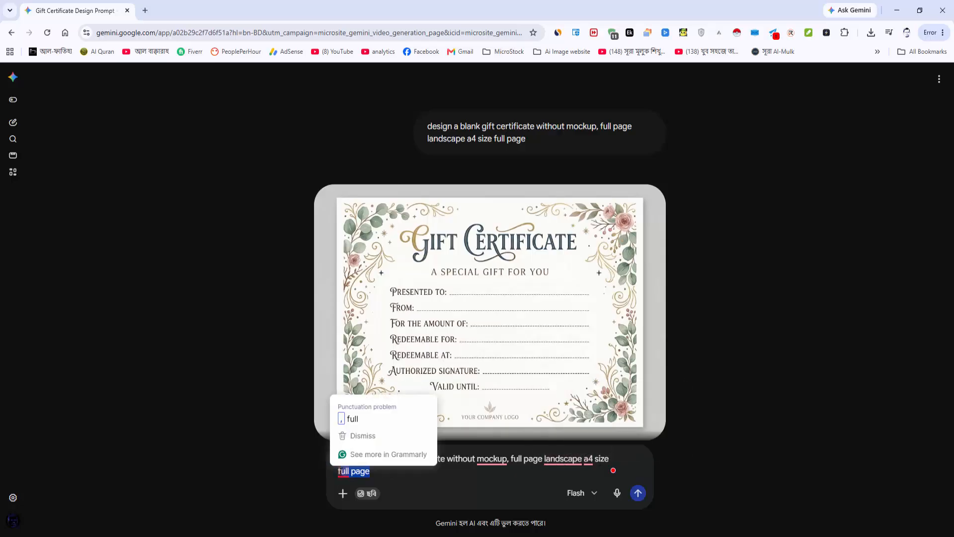
{"action": "type", "text": "f"}
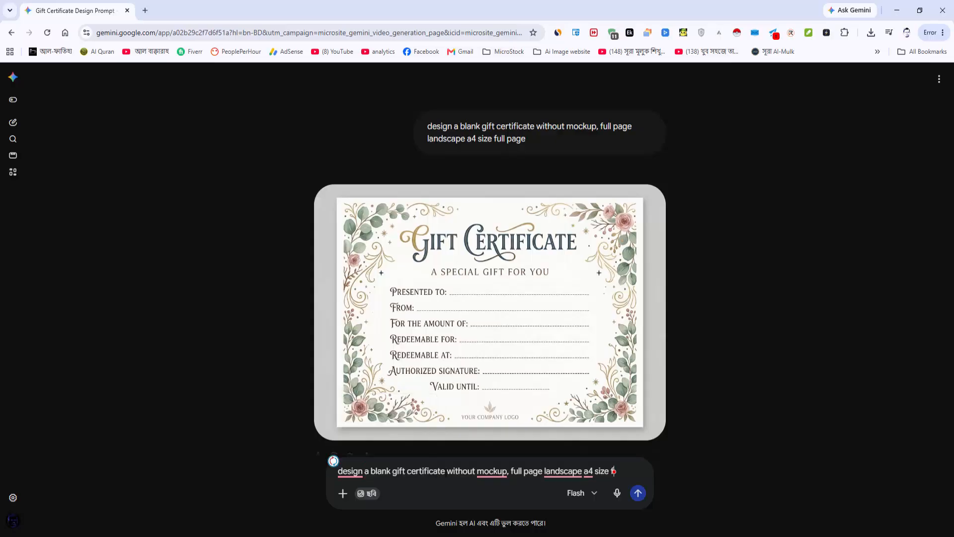
{"action": "left_click", "coordinate": [638, 493]}
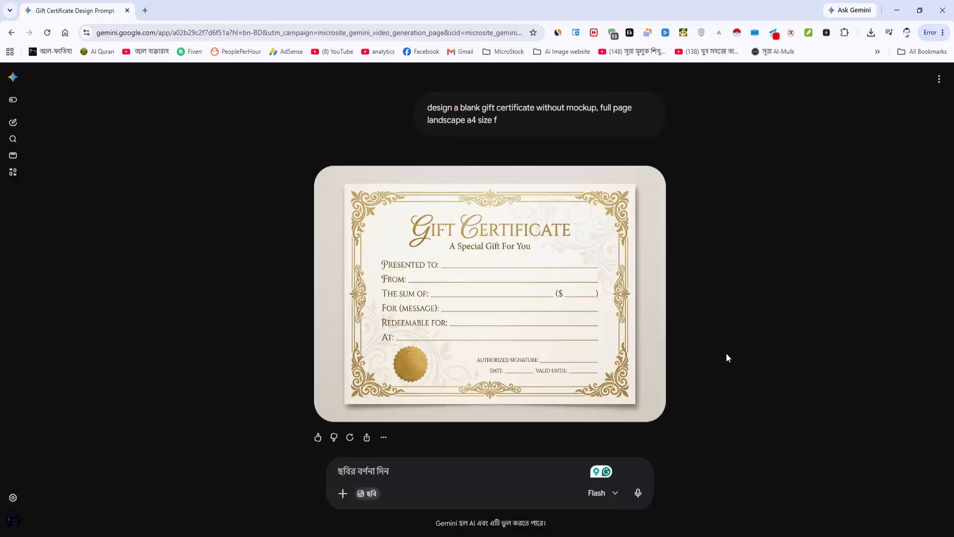
- Download the generated gift certificate at full size and view the downloaded image
{"action": "mouse_move", "coordinate": [650, 180]}
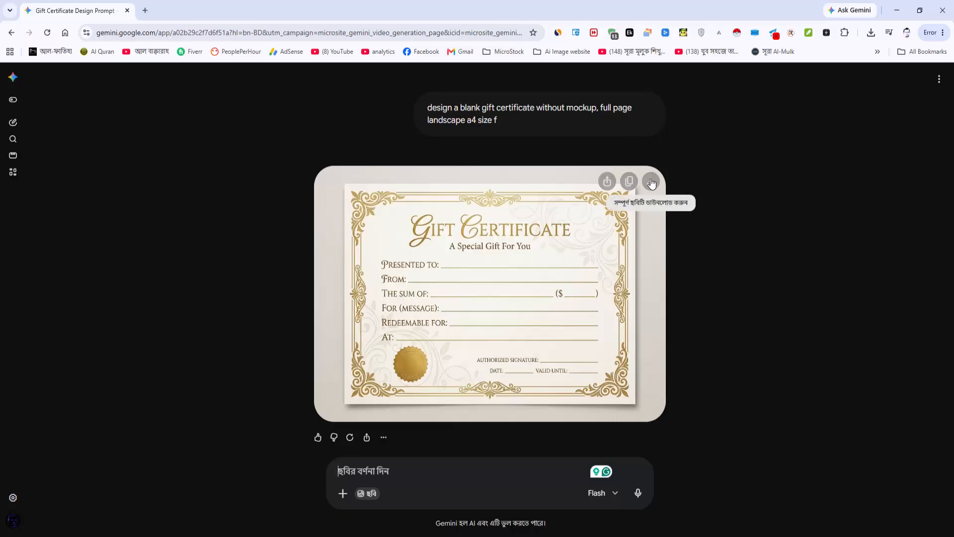
{"action": "left_click", "coordinate": [652, 182]}
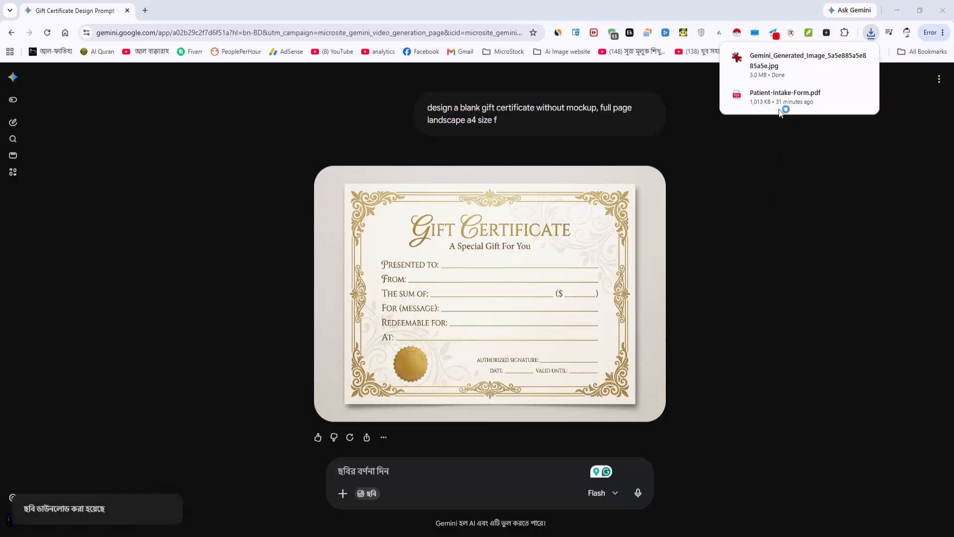
{"action": "left_click", "coordinate": [794, 71]}
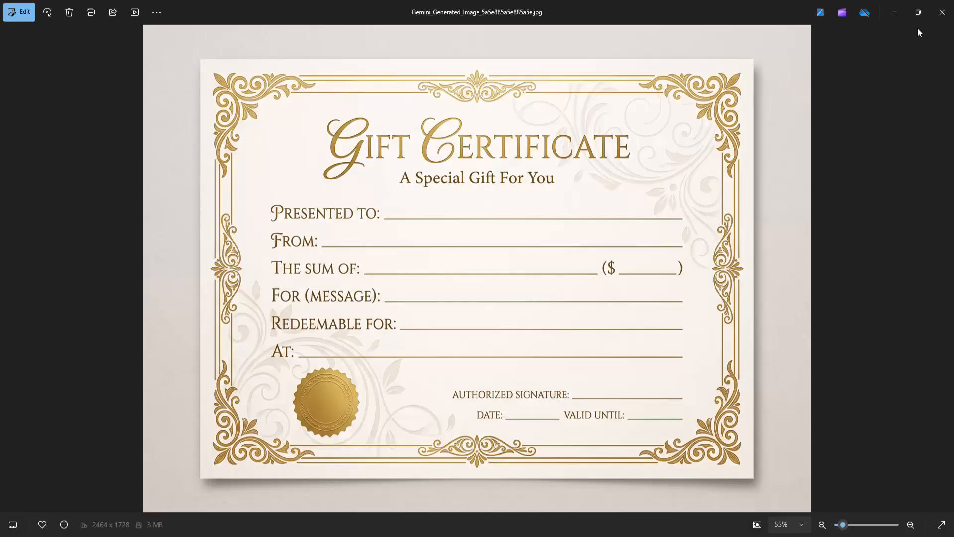
{"action": "left_click", "coordinate": [942, 12]}
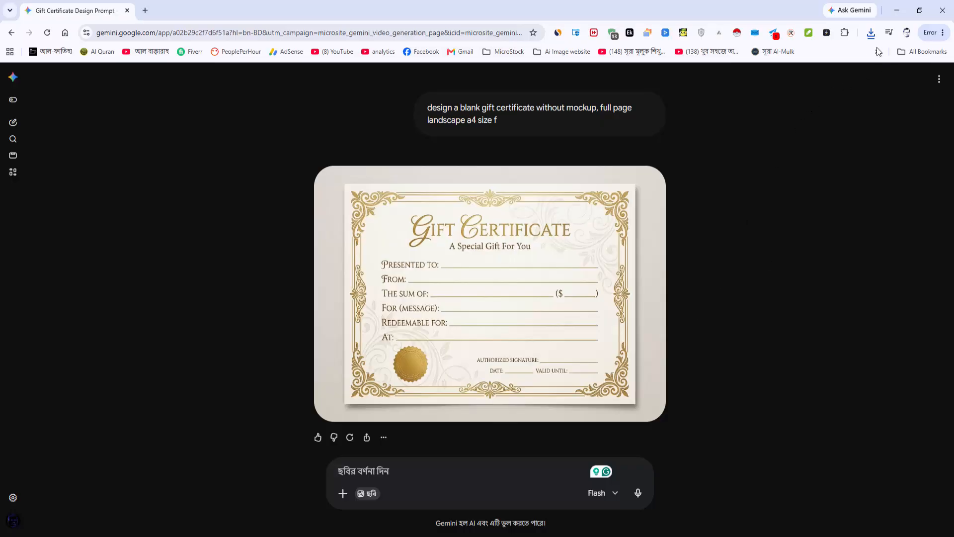
- Open the newly downloaded gift certificate image in Photoshop from the browser's recent downloads
{"action": "left_click", "coordinate": [871, 32]}
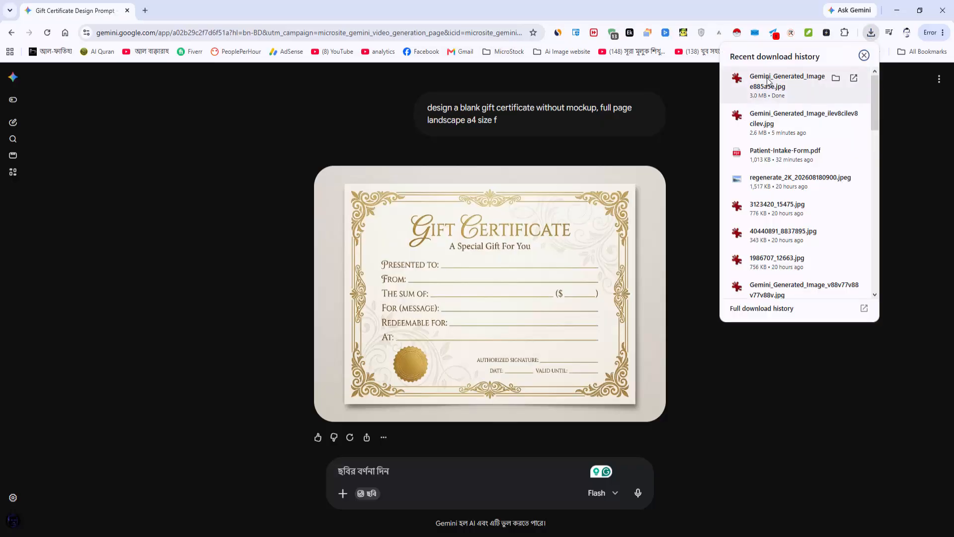
{"action": "left_click_drag", "start_coordinate": [769, 81], "coordinate": [411, 525]}
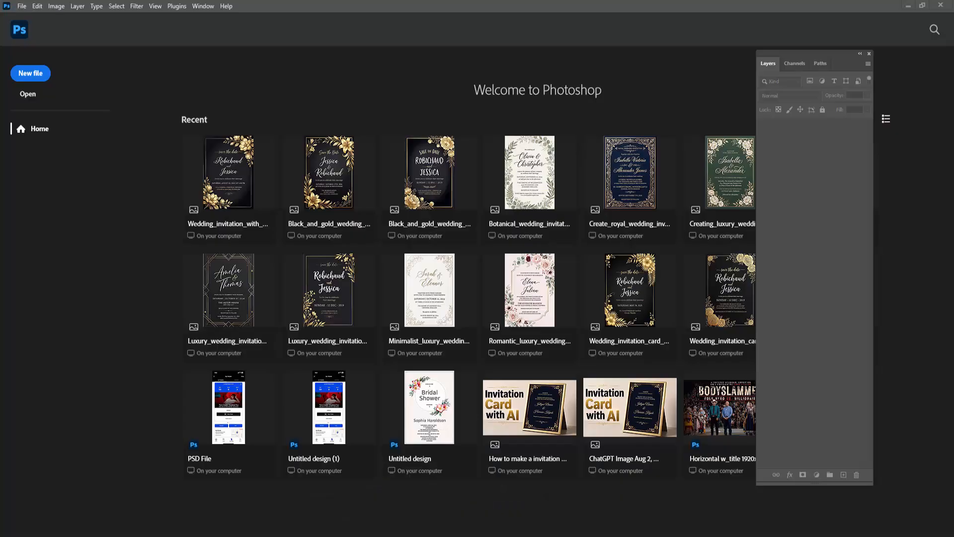
{"action": "left_click_drag", "start_coordinate": [411, 524], "coordinate": [537, 182]}
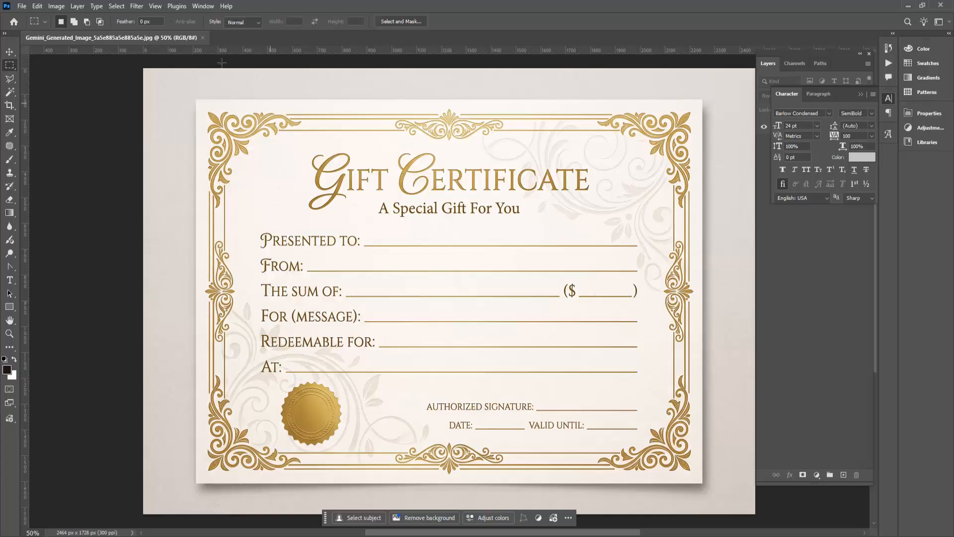
- Crop the image to the certificate's outer edges and save it as a JPEG at Maximum quality 12
{"action": "left_click_drag", "start_coordinate": [196, 100], "coordinate": [702, 482]}
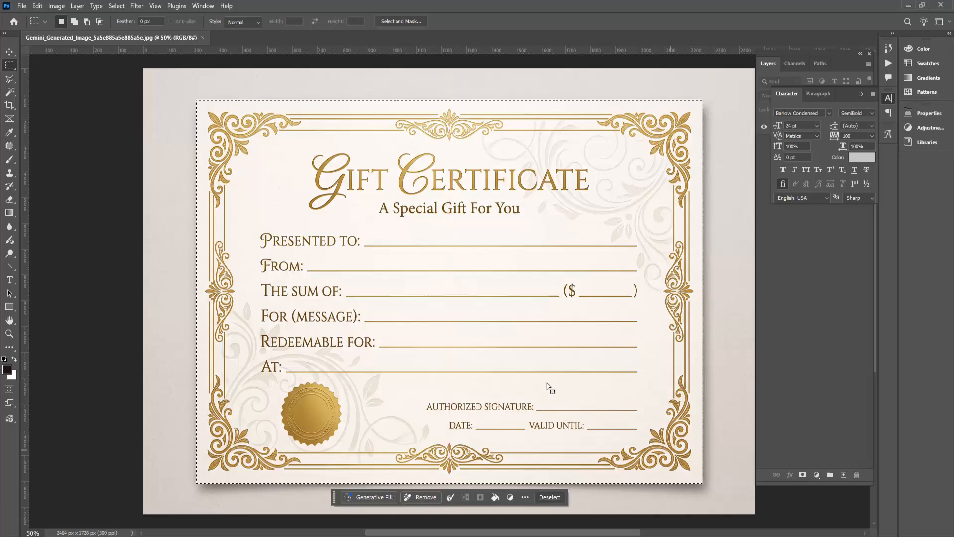
{"action": "left_click", "coordinate": [56, 6]}
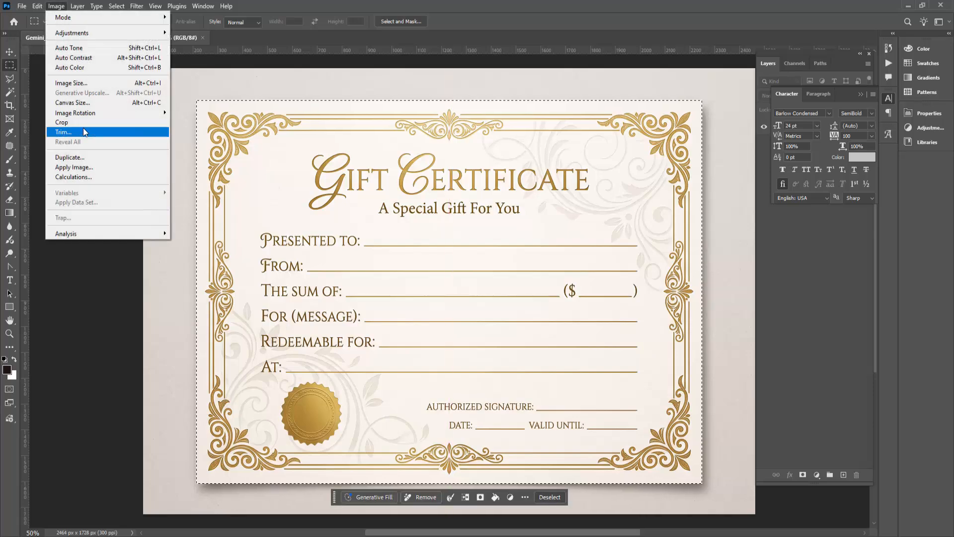
{"action": "left_click", "coordinate": [62, 123]}
{"action": "key", "text": "ctrl+s"}
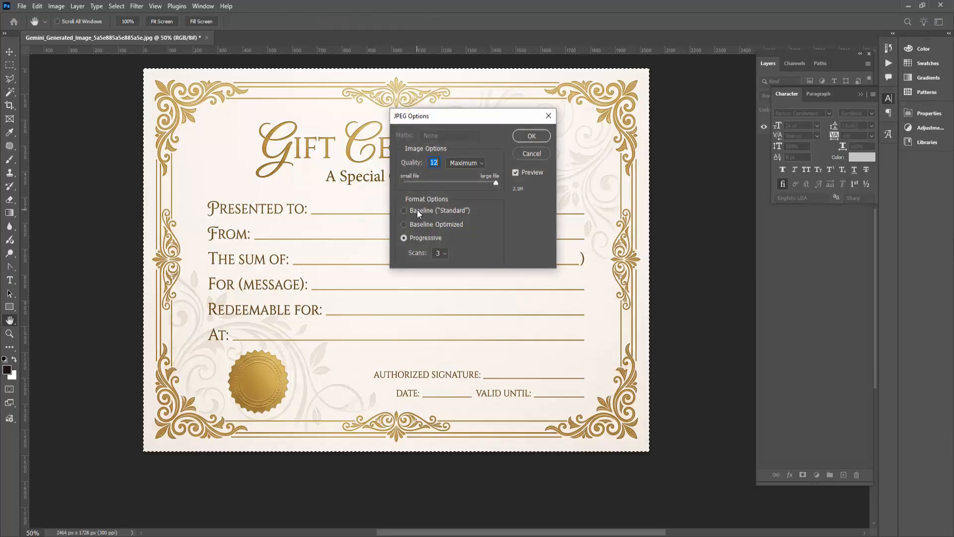
{"action": "key", "text": "Return"}
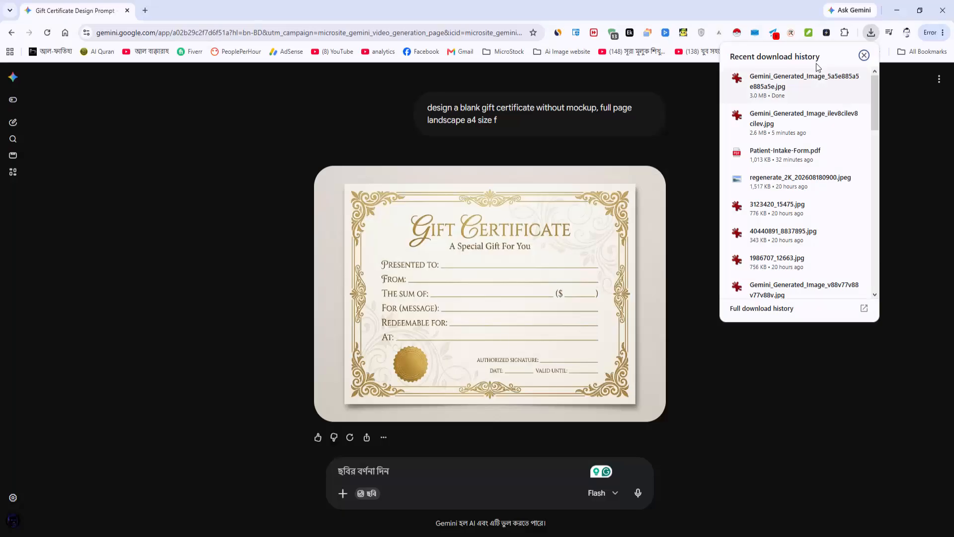
- Open the cropped certificate image as a PDF in Adobe Acrobat Pro DC from the browser's recent downloads
{"action": "left_click_drag", "start_coordinate": [800, 84], "coordinate": [313, 231]}
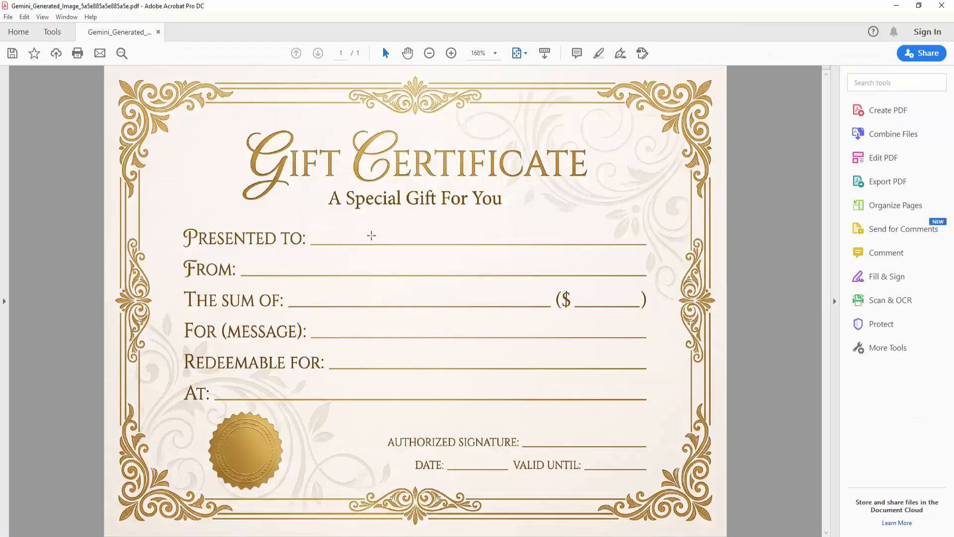
{"action": "scroll", "coordinate": [380, 234], "scroll_direction": "down", "scroll_amount": 2}
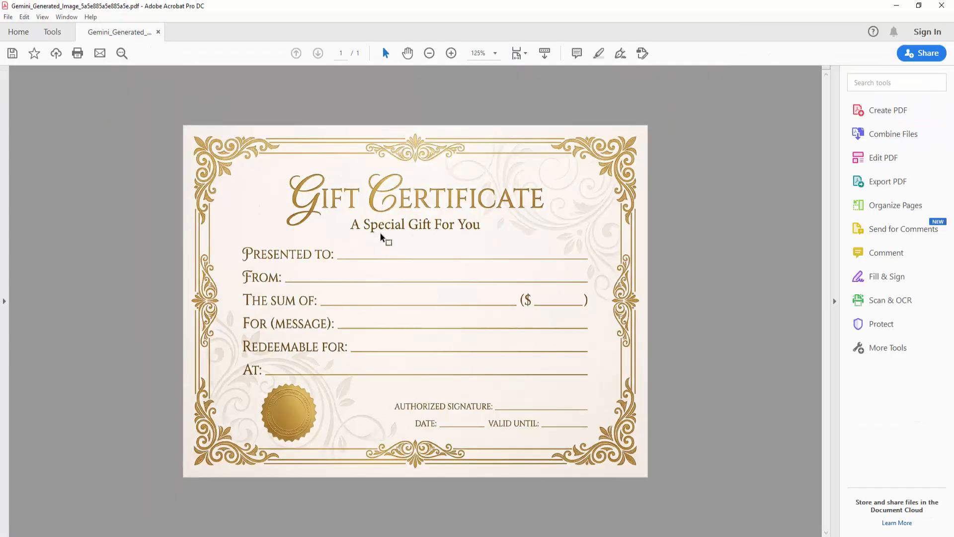
- Start Prepare Form on the open certificate PDF with form field auto detection on
{"action": "left_click", "coordinate": [51, 32]}
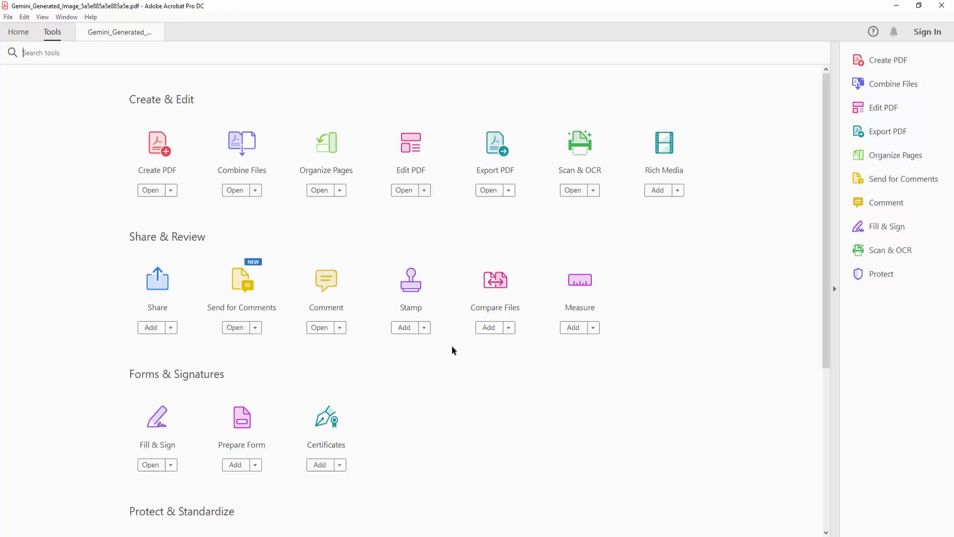
{"action": "left_click", "coordinate": [245, 427]}
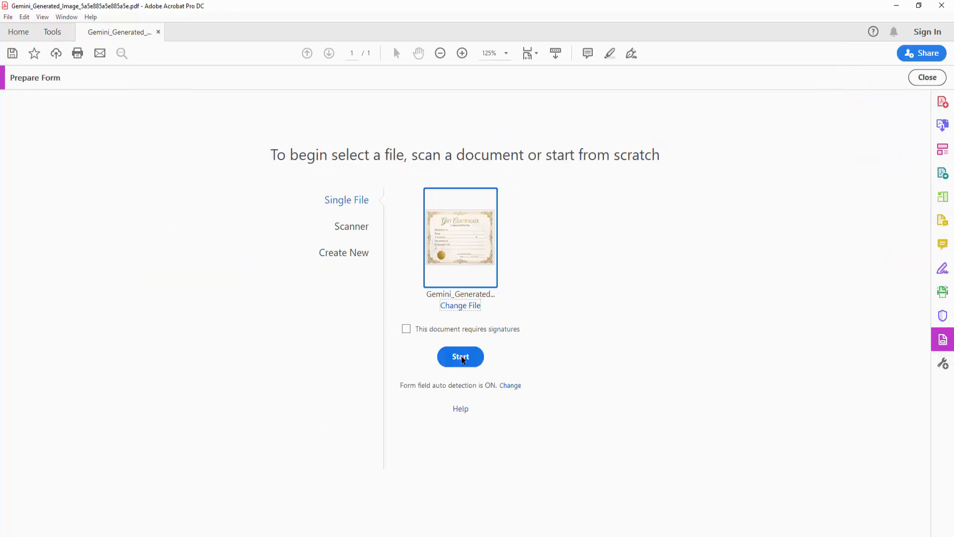
{"action": "left_click", "coordinate": [461, 358]}
- Save the PDF to the Desktop as "Gift Certificate"
{"action": "left_click", "coordinate": [528, 299]}
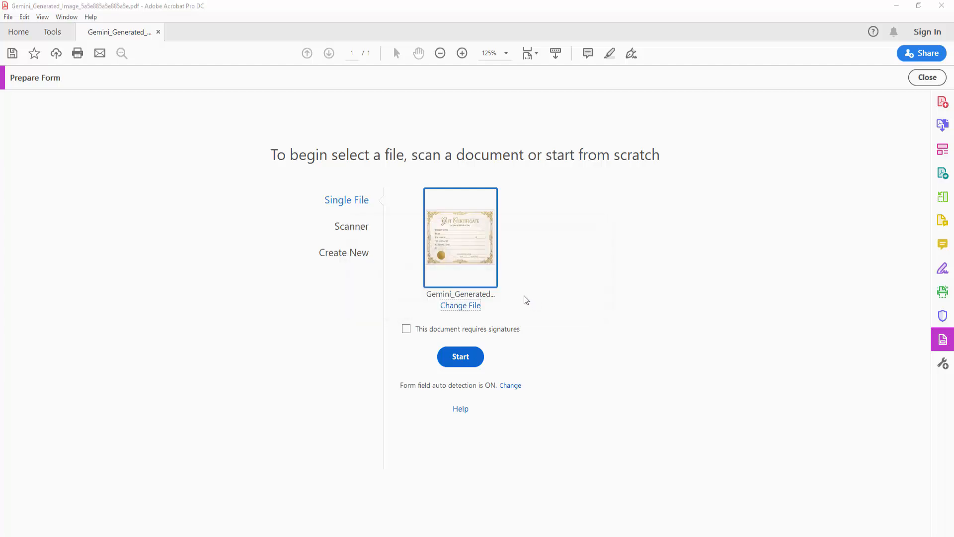
{"action": "type", "text": "Gift"}
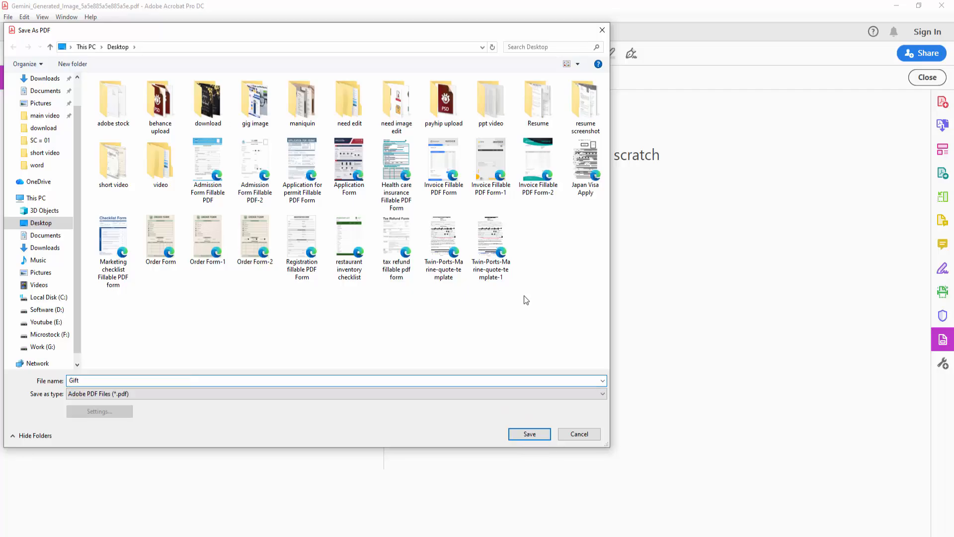
{"action": "type", "text": " Certificate"}
{"action": "key", "text": "Return"}
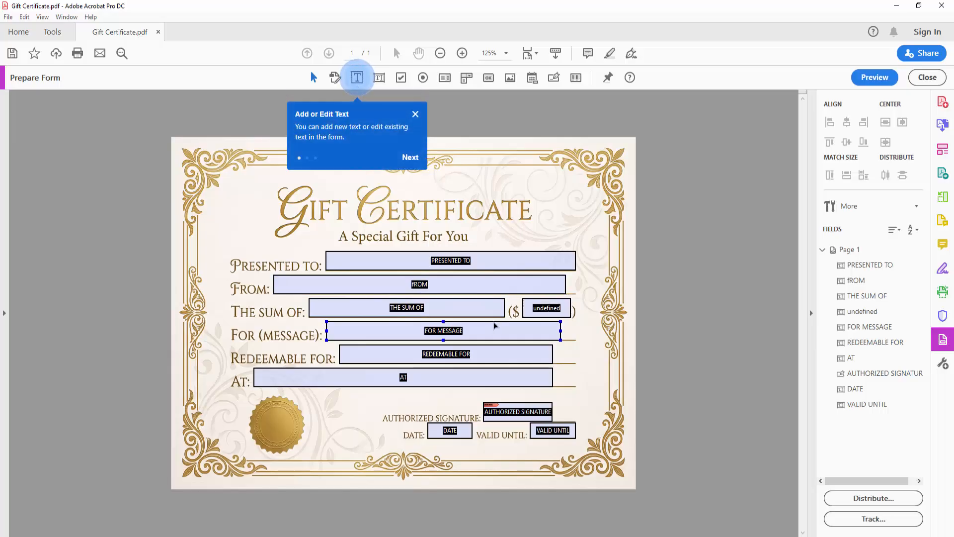
- Widen the From text field so it reaches the end of its printed line
{"action": "scroll", "coordinate": [494, 322], "scroll_direction": "up", "scroll_amount": 2}
{"action": "scroll", "coordinate": [460, 348], "scroll_direction": "up", "scroll_amount": 2}
{"action": "scroll", "coordinate": [460, 349], "scroll_direction": "down", "scroll_amount": 1}
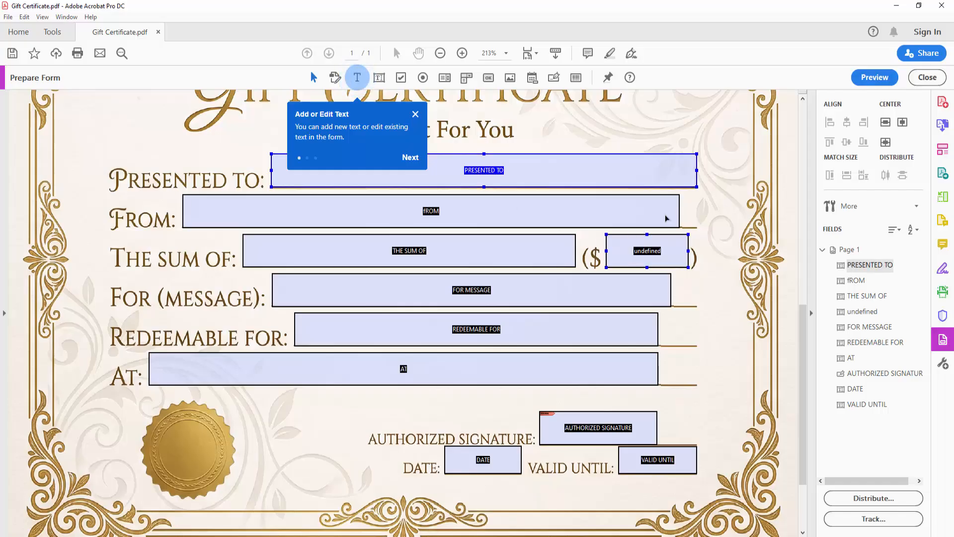
{"action": "scroll", "coordinate": [695, 222], "scroll_direction": "up", "scroll_amount": 3}
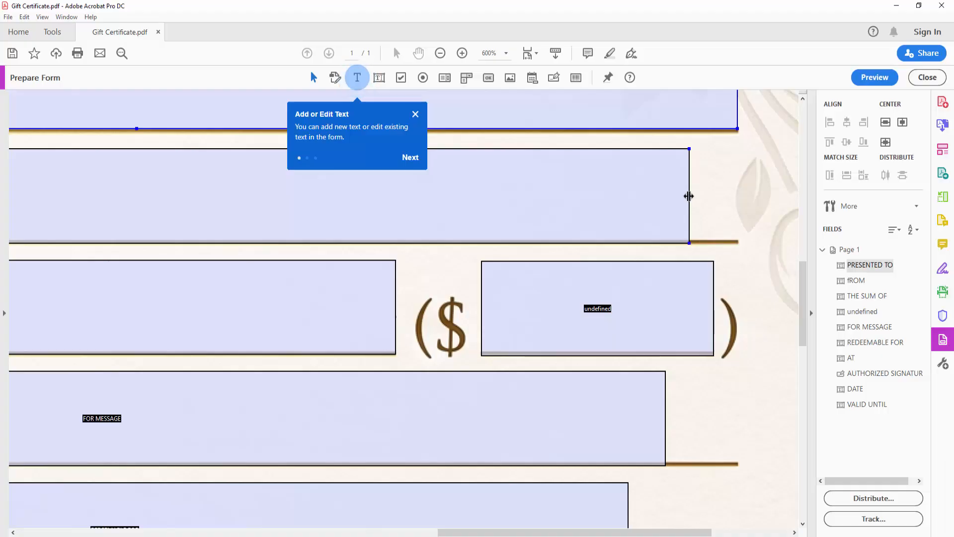
{"action": "left_click_drag", "start_coordinate": [689, 196], "coordinate": [739, 196]}
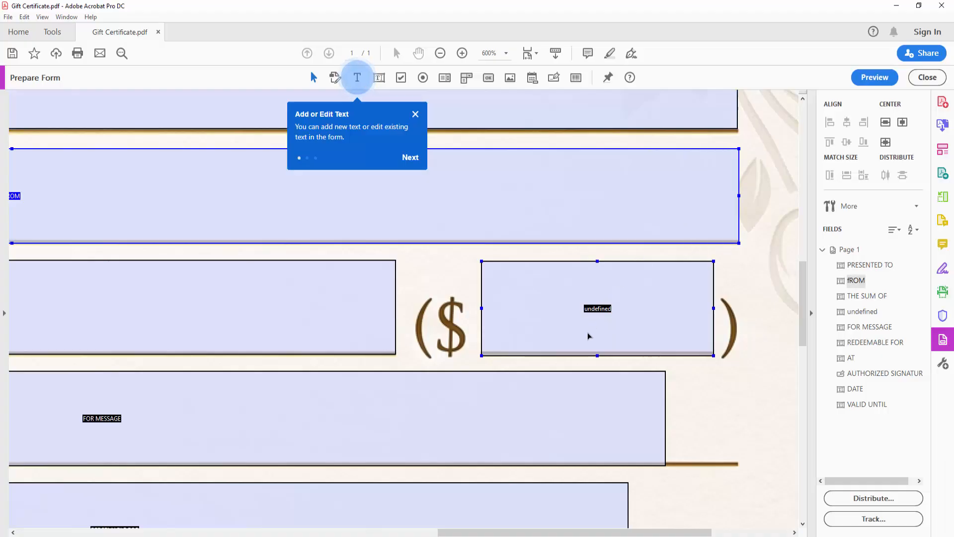
- Widen the For (message) and Redeemable for text fields to the ends of their printed lines
{"action": "left_click", "coordinate": [591, 349]}
{"action": "scroll", "coordinate": [586, 354], "scroll_direction": "down", "scroll_amount": 1}
{"action": "scroll", "coordinate": [547, 348], "scroll_direction": "down", "scroll_amount": 1}
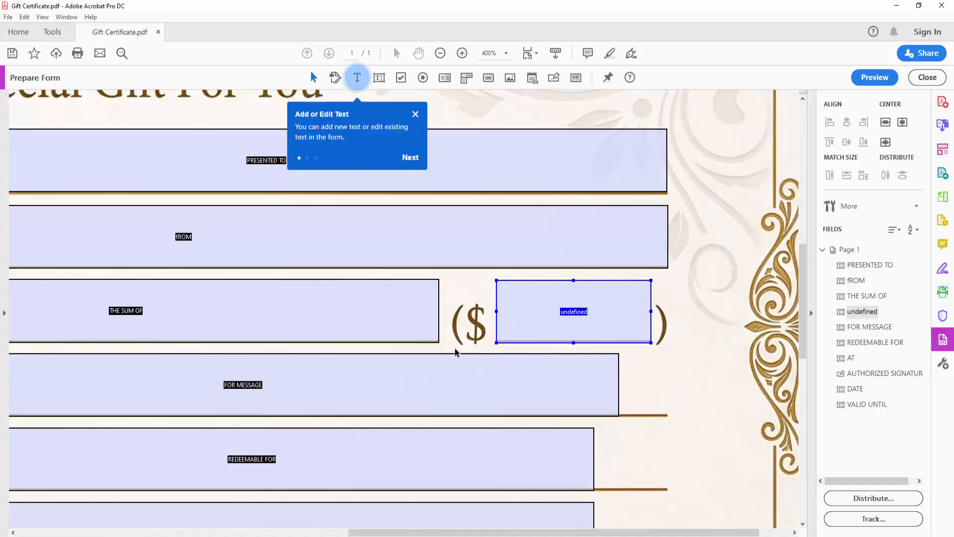
{"action": "left_click_drag", "start_coordinate": [616, 374], "coordinate": [667, 375]}
{"action": "scroll", "coordinate": [605, 379], "scroll_direction": "down", "scroll_amount": 1}
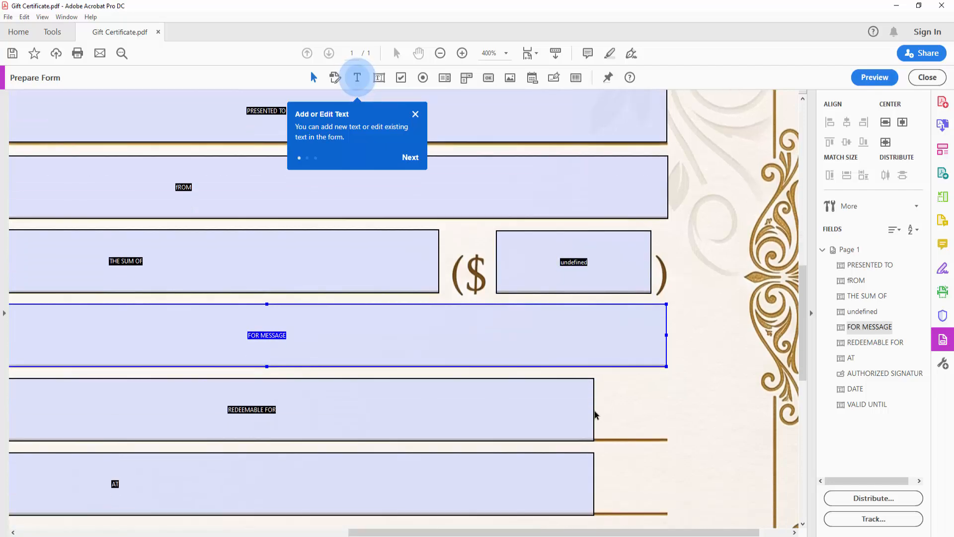
{"action": "left_click_drag", "start_coordinate": [594, 410], "coordinate": [666, 411]}
{"action": "scroll", "coordinate": [607, 404], "scroll_direction": "down", "scroll_amount": 1}
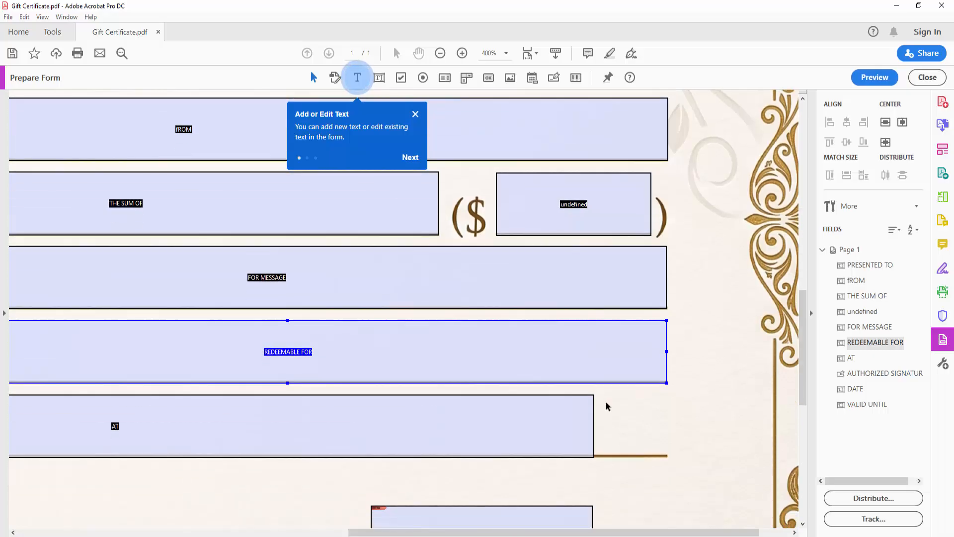
- Widen the At text field so it reaches the end of its printed line
{"action": "scroll", "coordinate": [607, 405], "scroll_direction": "down", "scroll_amount": 2}
{"action": "scroll", "coordinate": [598, 444], "scroll_direction": "down", "scroll_amount": 2}
{"action": "scroll", "coordinate": [598, 444], "scroll_direction": "down", "scroll_amount": 1}
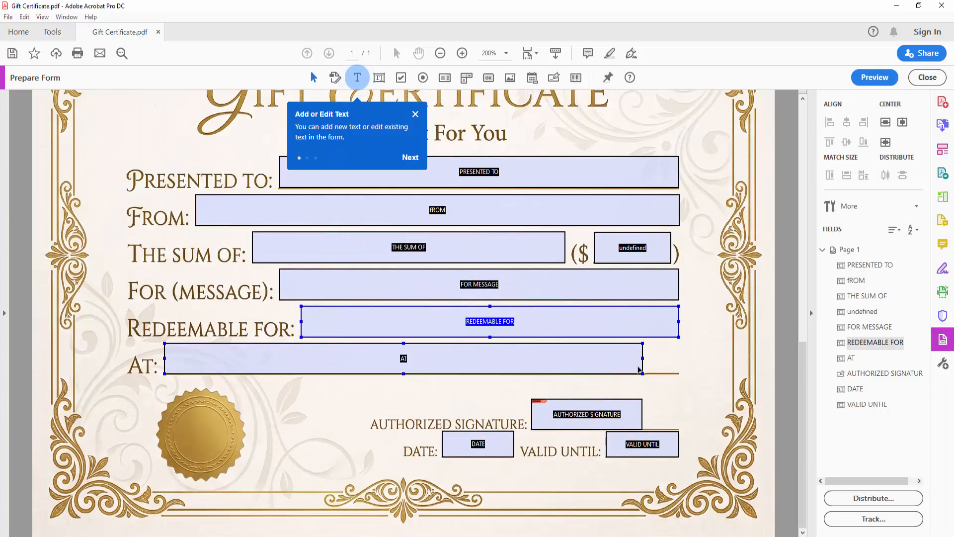
{"action": "left_click_drag", "start_coordinate": [641, 359], "coordinate": [677, 359]}
- Delete the automatically detected Date and Valid Until text fields
{"action": "left_click_drag", "start_coordinate": [451, 446], "coordinate": [517, 482]}
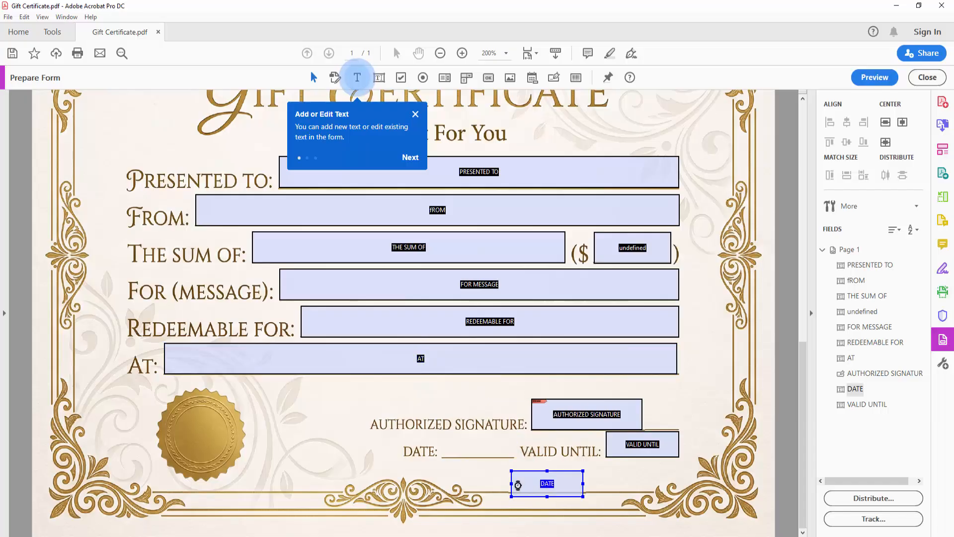
{"action": "key", "text": "ctrl+z"}
{"action": "key", "text": "Delete"}
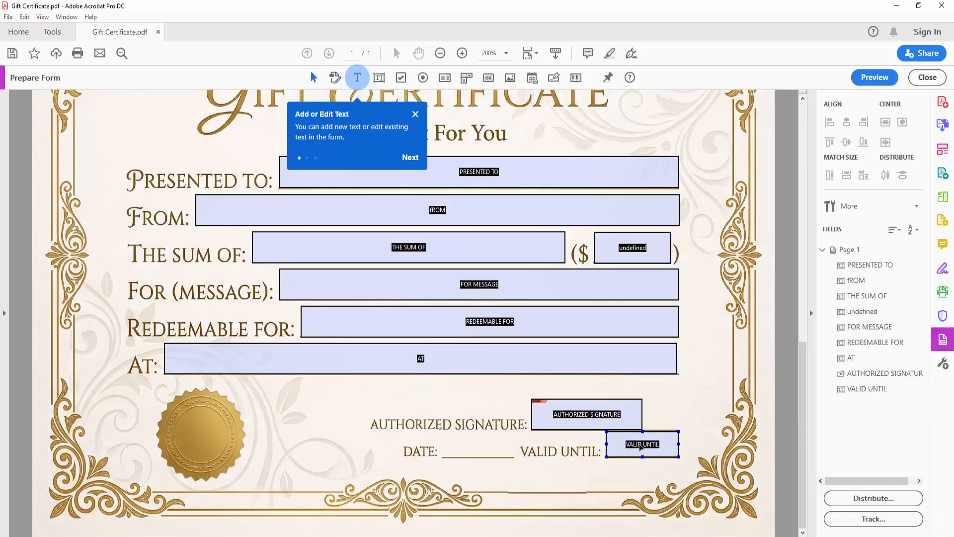
{"action": "key", "text": "Delete"}
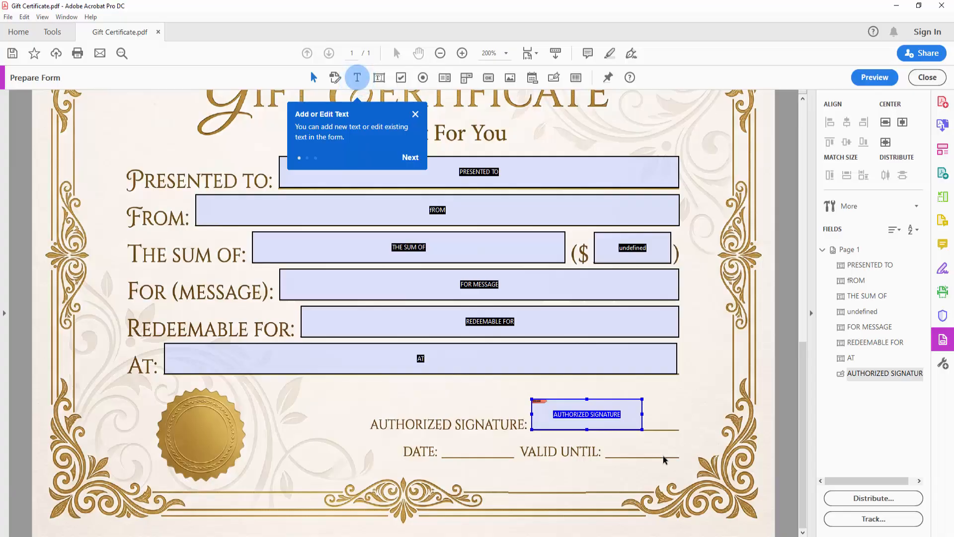
- Widen the Authorized Signature field so it reaches the end of its printed line
{"action": "key", "text": "ctrl+2"}
{"action": "left_click_drag", "start_coordinate": [657, 412], "coordinate": [696, 412]}
- Add a date field over the Date line and a text field over the Valid Until line
{"action": "left_click", "coordinate": [532, 77]}
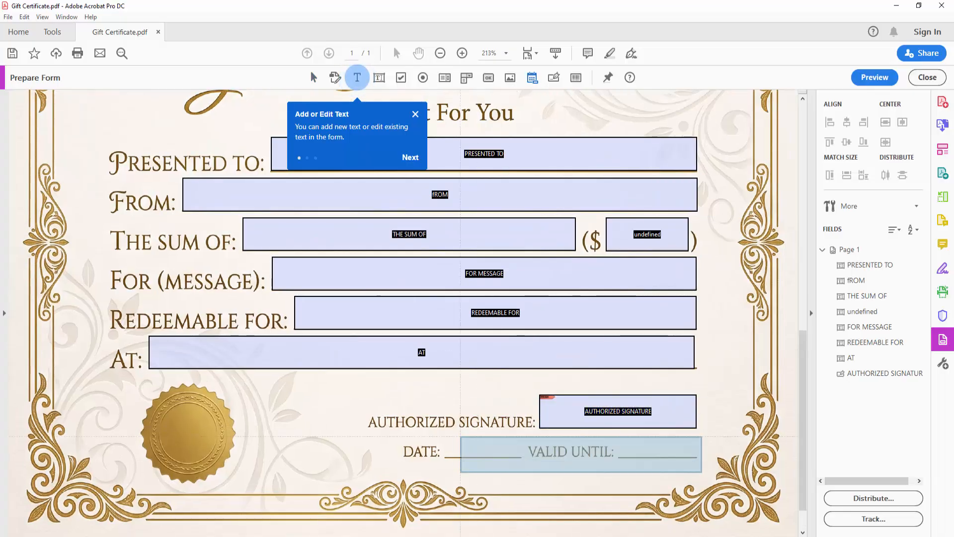
{"action": "left_click_drag", "start_coordinate": [443, 432], "coordinate": [522, 458]}
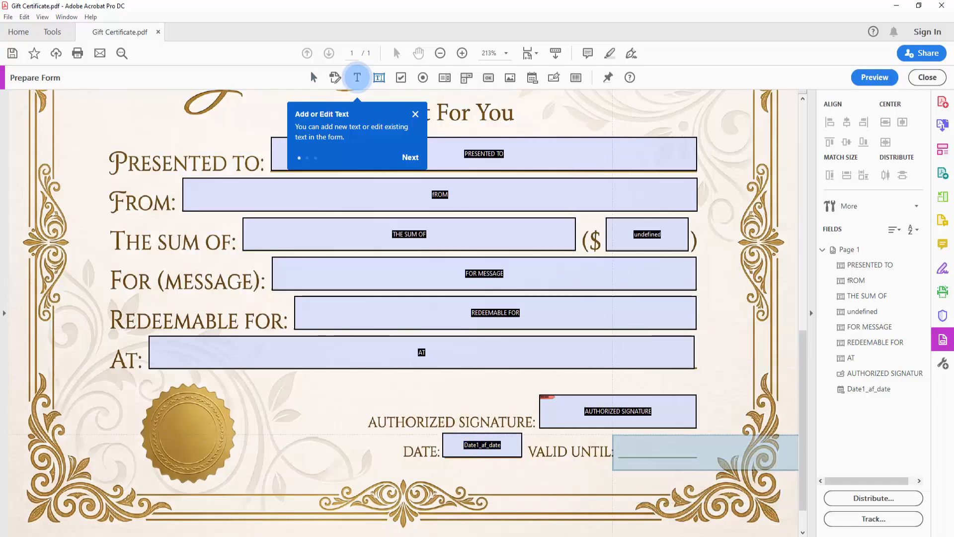
{"action": "left_click_drag", "start_coordinate": [616, 433], "coordinate": [698, 458]}
{"action": "scroll", "coordinate": [362, 228], "scroll_direction": "up", "scroll_amount": 1}
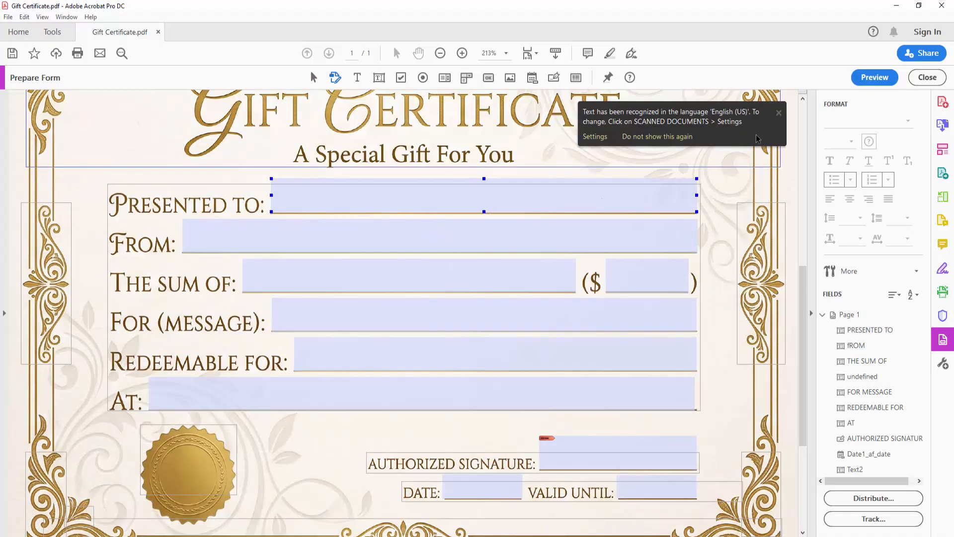
- Close the form editing mode and return to the fillable certificate
{"action": "scroll", "coordinate": [479, 219], "scroll_direction": "up", "scroll_amount": 3}
{"action": "scroll", "coordinate": [478, 220], "scroll_direction": "down", "scroll_amount": 3}
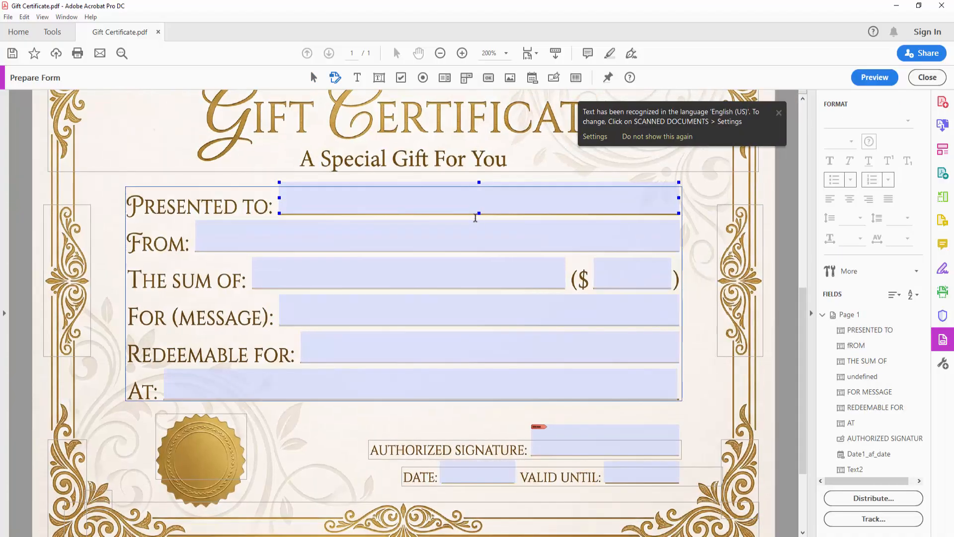
{"action": "left_click", "coordinate": [918, 79]}
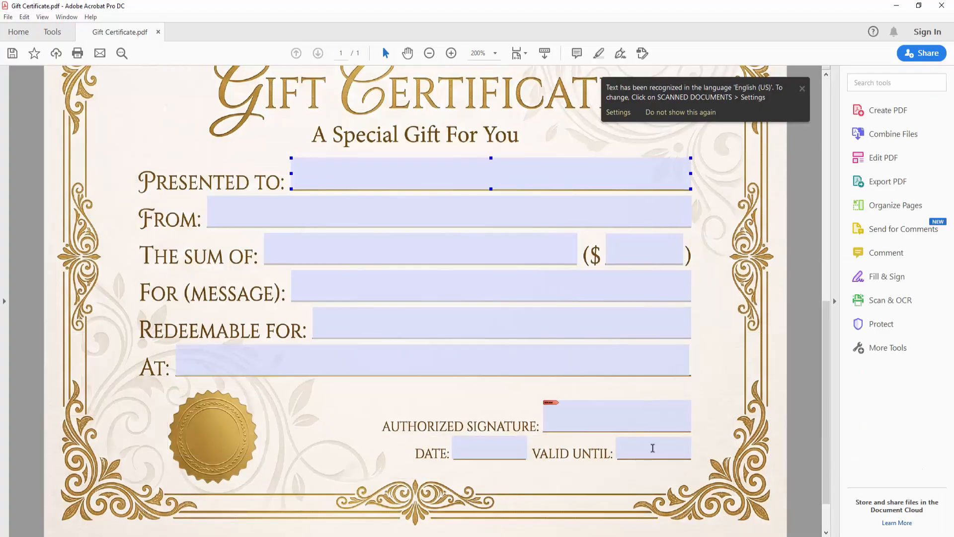
{"action": "scroll", "coordinate": [667, 386], "scroll_direction": "down", "scroll_amount": 1}
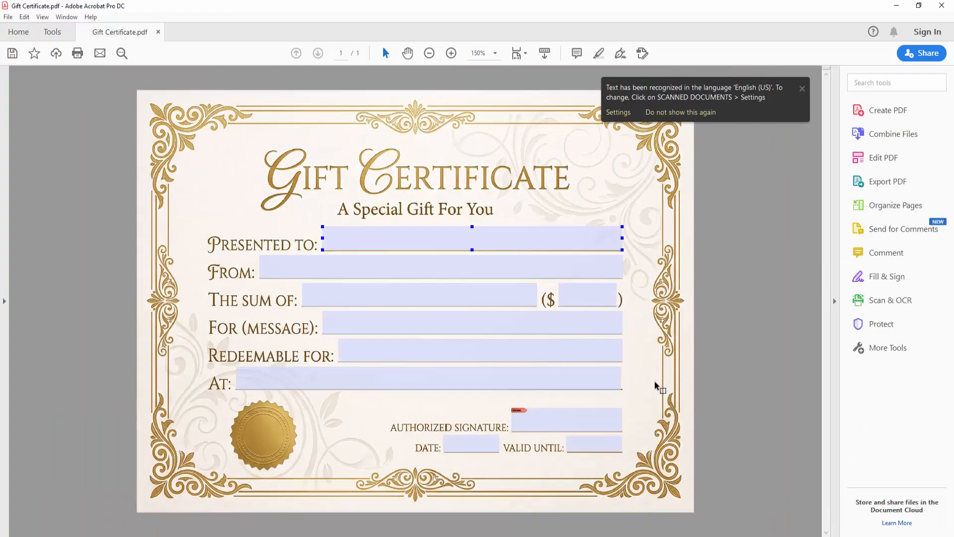
- Save the form to the Desktop as the PDF Gift Certificate, overwriting the existing file
{"action": "key", "text": "ctrl+shift+s"}
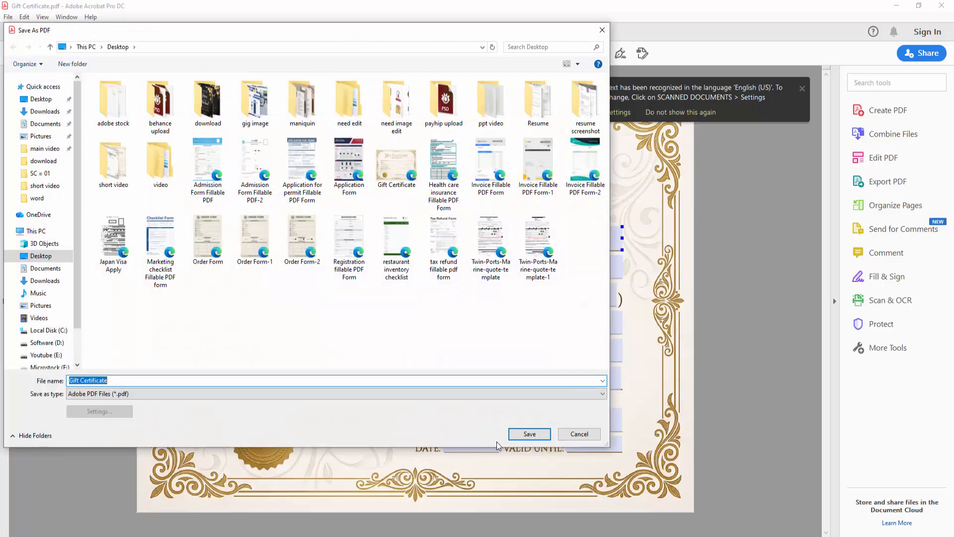
{"action": "left_click", "coordinate": [530, 434]}
{"action": "left_click", "coordinate": [500, 311]}
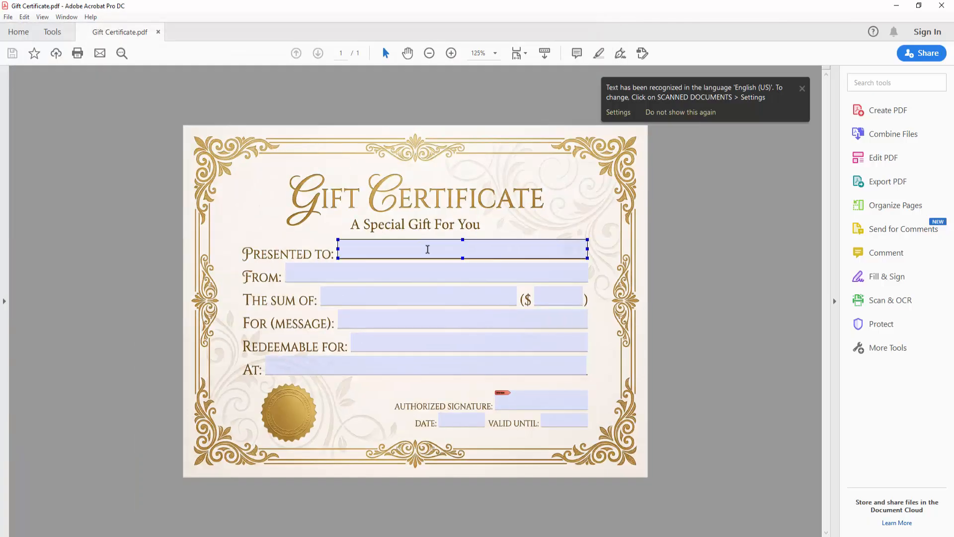
- Test the upper fields by entering df in From, dfd in The sum of and dfdf in Presented to
{"action": "left_click", "coordinate": [428, 249]}
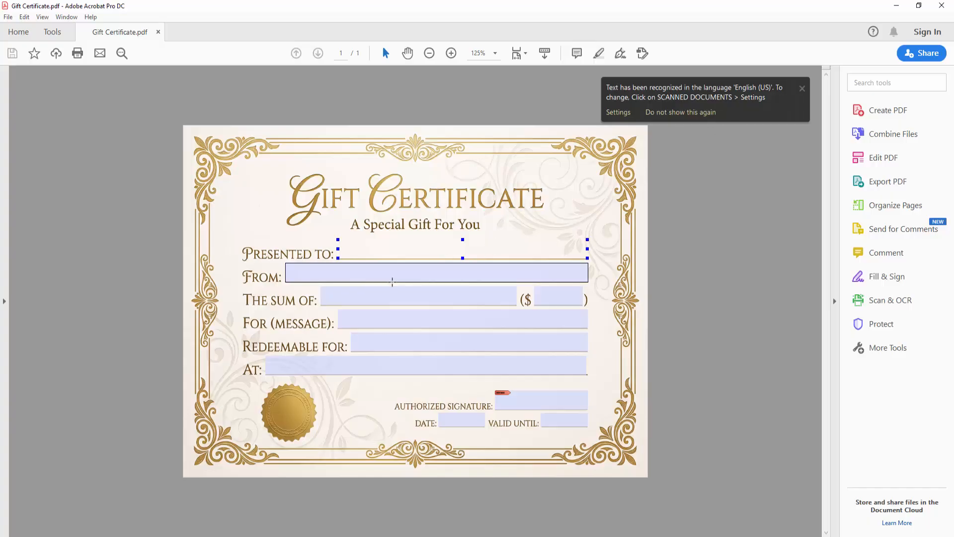
{"action": "left_click", "coordinate": [392, 272]}
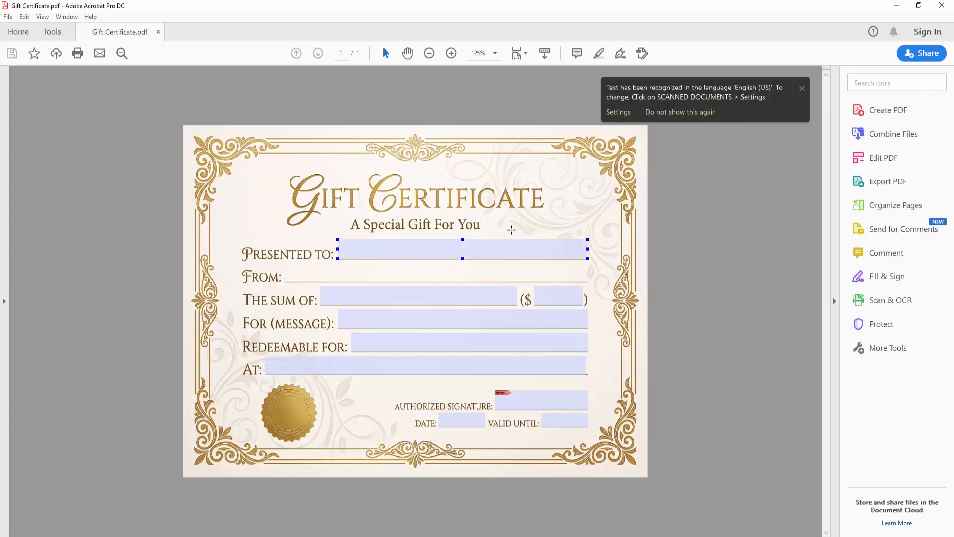
{"action": "key", "text": "ctrl+2"}
{"action": "type", "text": "df"}
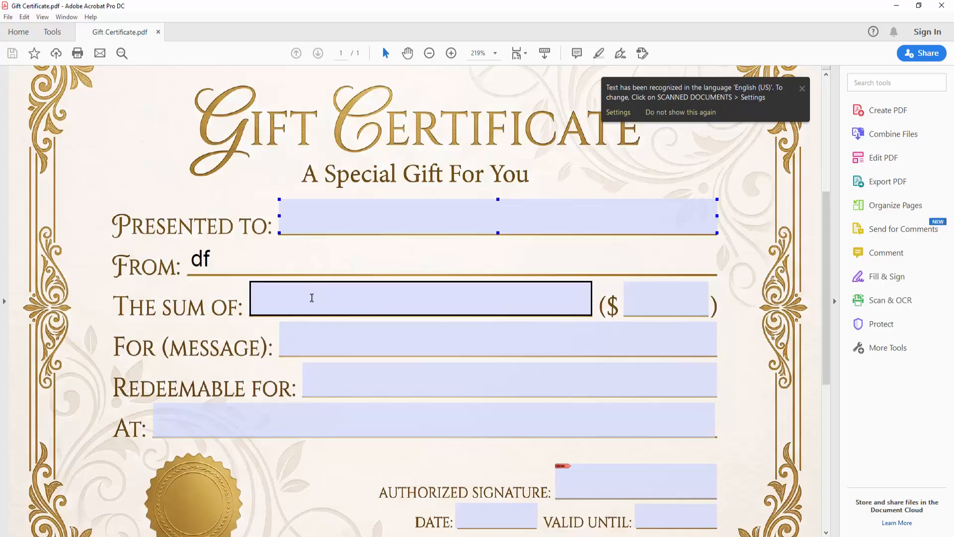
{"action": "left_click", "coordinate": [313, 297]}
{"action": "type", "text": "dfd"}
{"action": "left_click", "coordinate": [341, 213]}
{"action": "type", "text": "dfdf"}
- Enter dfdf in the For (message), Redeemable for and dollar amount fields, and dfd in the At field
{"action": "left_click", "coordinate": [315, 341]}
{"action": "type", "text": "dfd"}
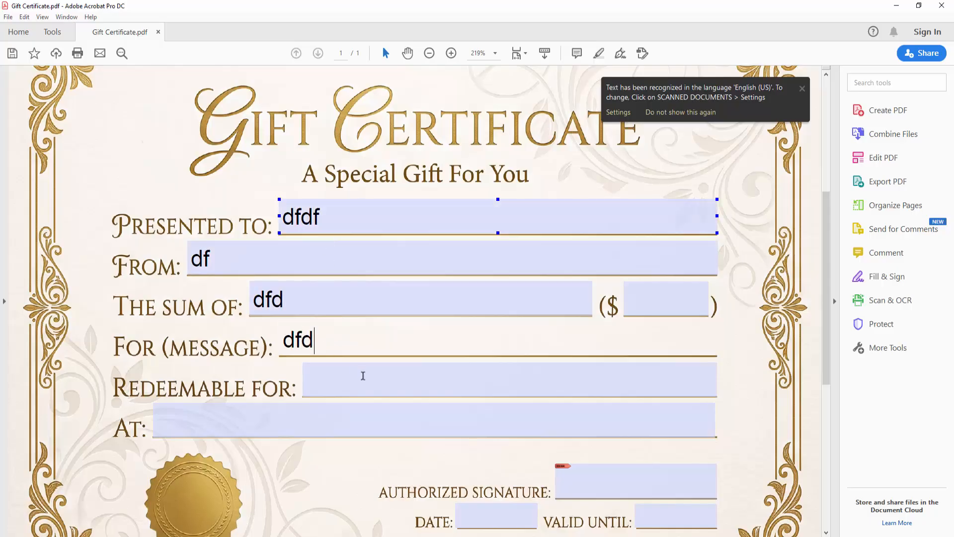
{"action": "type", "text": "f"}
{"action": "left_click", "coordinate": [363, 376]}
{"action": "type", "text": "dfdf"}
{"action": "left_click", "coordinate": [676, 298]}
{"action": "type", "text": "dfdf"}
{"action": "left_click", "coordinate": [517, 413]}
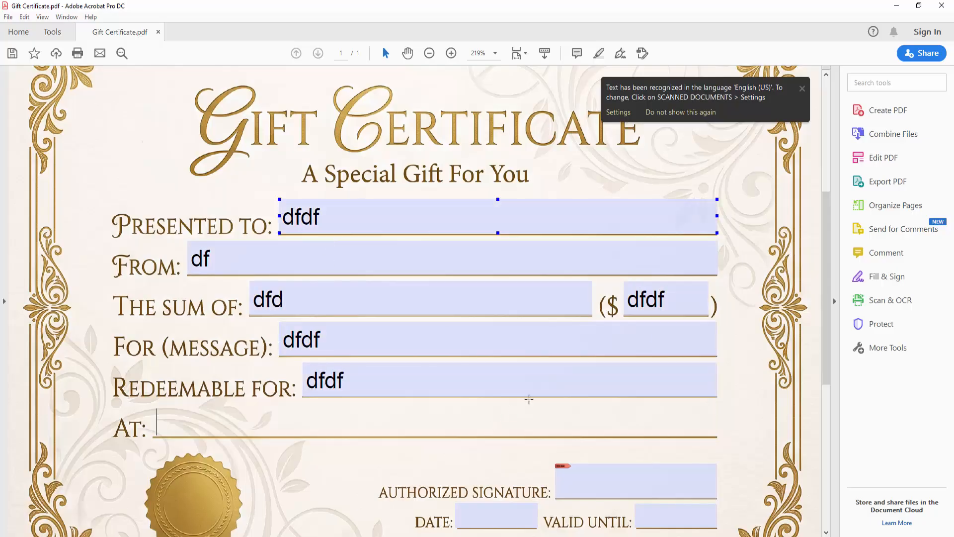
{"action": "type", "text": "dfd"}
- Set the Date field to 7/31/26 using its calendar
{"action": "scroll", "coordinate": [529, 399], "scroll_direction": "down", "scroll_amount": 2}
{"action": "key", "text": "Tab"}
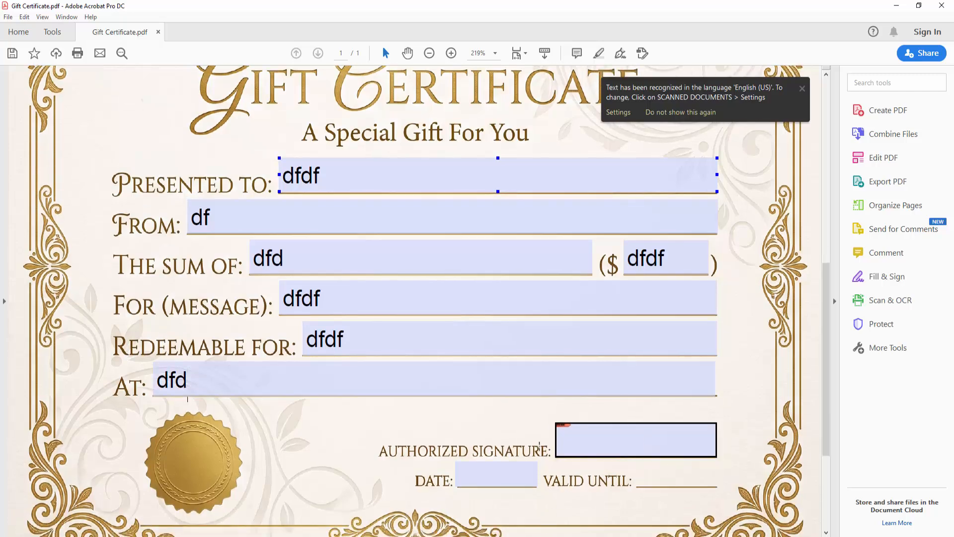
{"action": "scroll", "coordinate": [540, 446], "scroll_direction": "down", "scroll_amount": 2}
{"action": "left_click", "coordinate": [501, 434]}
{"action": "left_click", "coordinate": [543, 437]}
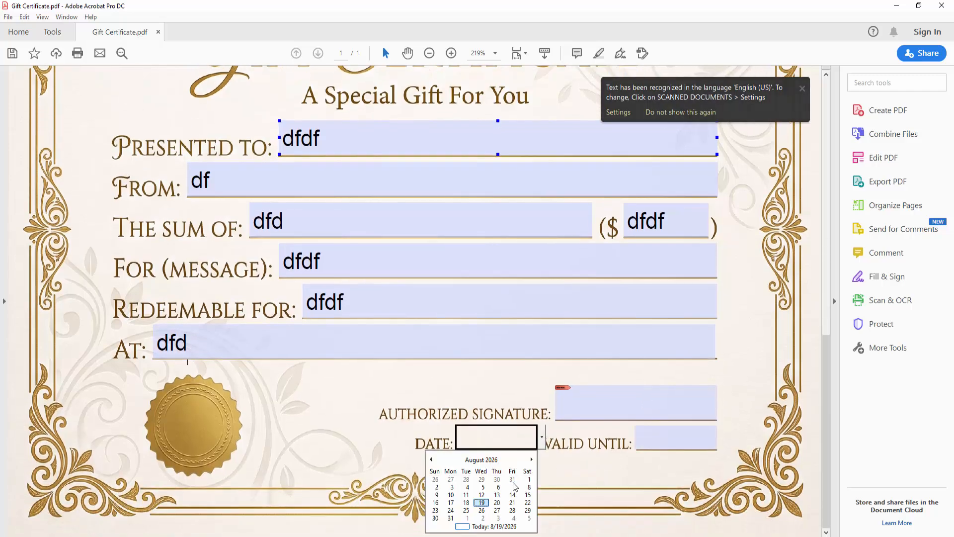
{"action": "left_click", "coordinate": [481, 502]}
{"action": "left_click", "coordinate": [505, 353]}
{"action": "scroll", "coordinate": [483, 377], "scroll_direction": "down", "scroll_amount": 2, "text": "ctrl"}
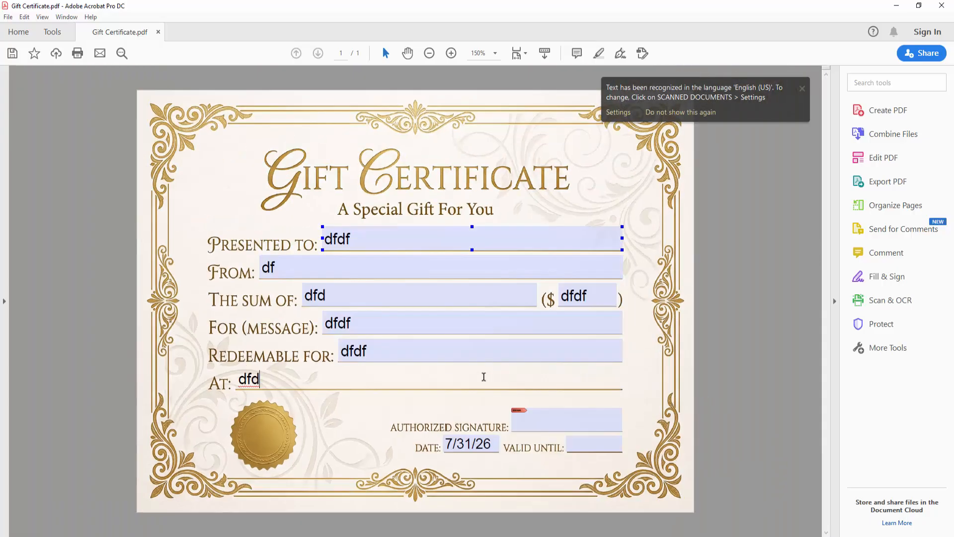